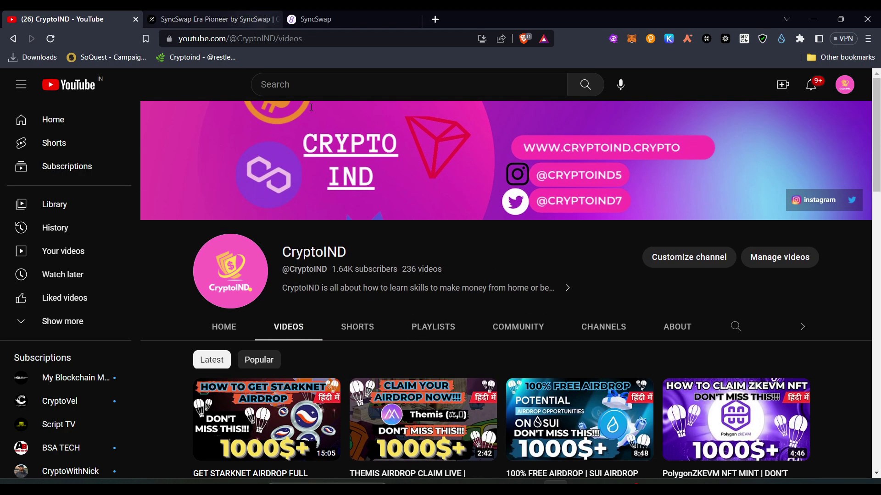
Look through the CryptoIND channel's videos for the ZKSYNC ERA airdrop full tutorial.
scroll(362, 296, "down", 4)
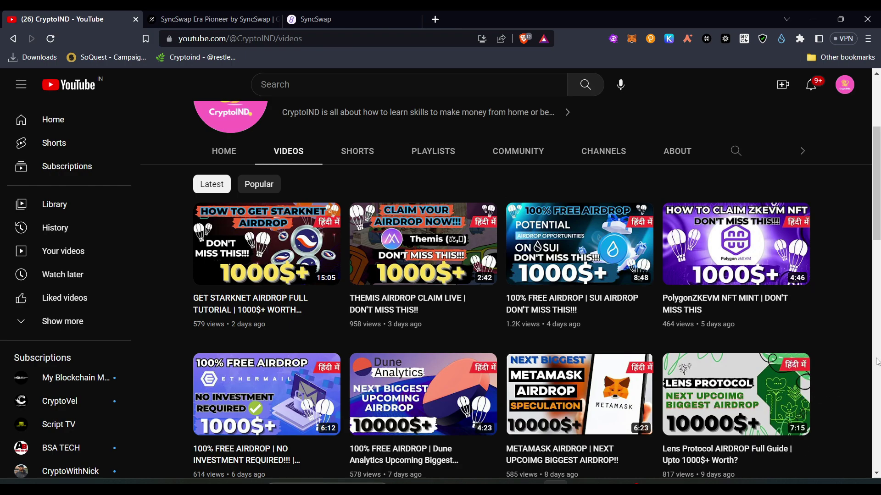
scroll(874, 354, "down", 1)
scroll(393, 365, "down", 3)
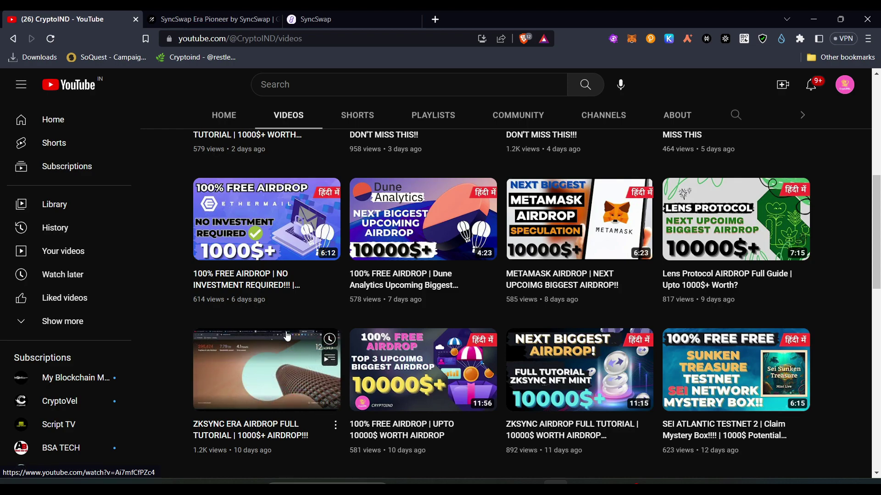
Switch to the SyncSwap site and dismiss its welcome message.
left_click(321, 19)
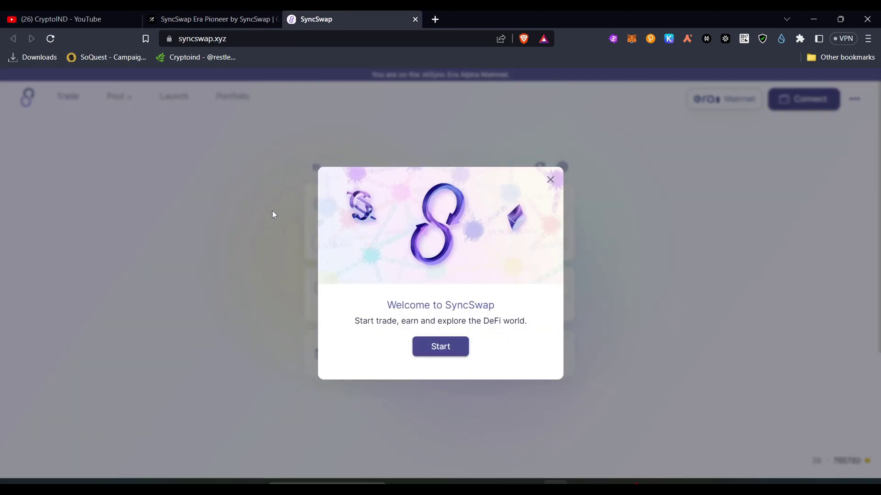
left_click(551, 184)
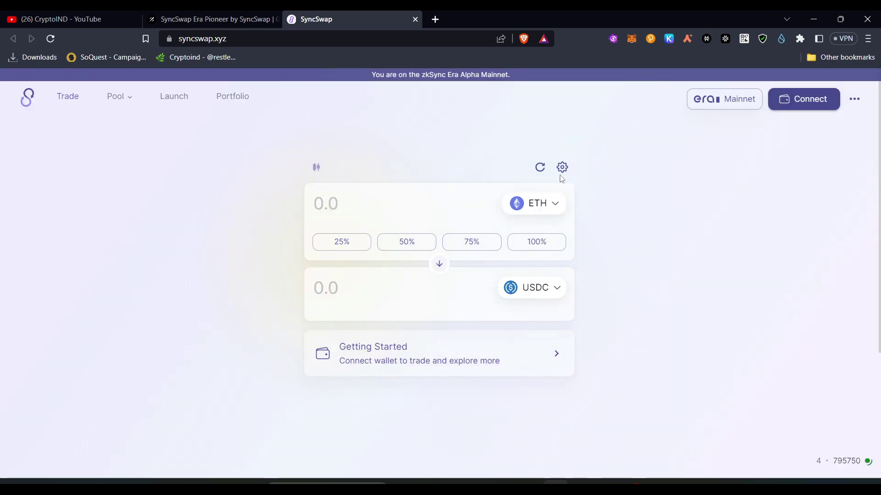
Examine the claimed count and the claimable period of the SyncSwap Era Pioneer campaign on Galxe.
left_click(212, 19)
scroll(94, 101, "up", 5)
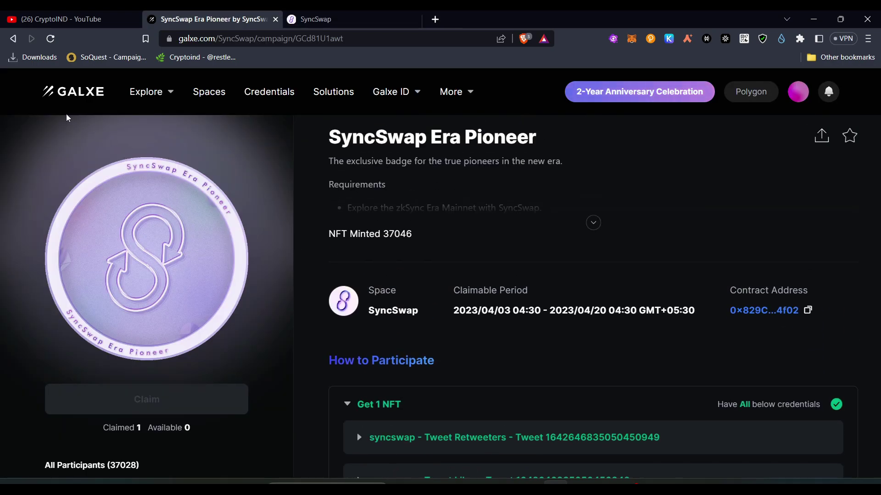
scroll(413, 314, "down", 3)
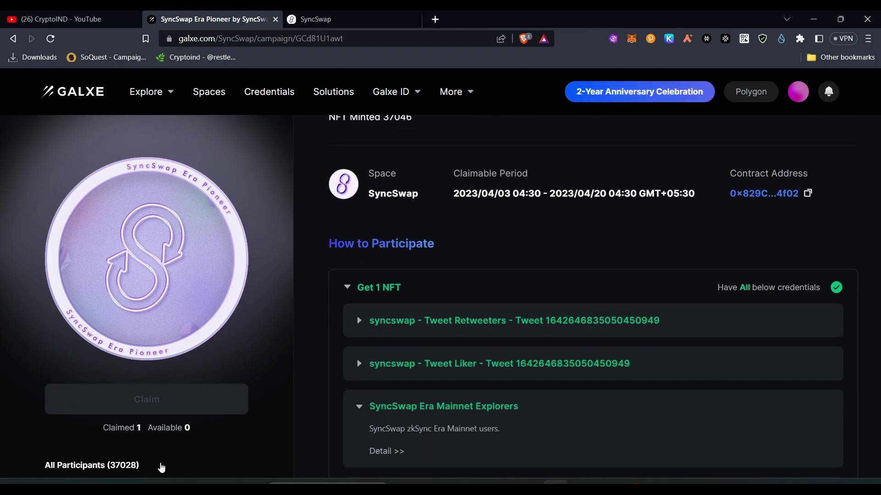
left_click_drag(141, 369, 91, 366)
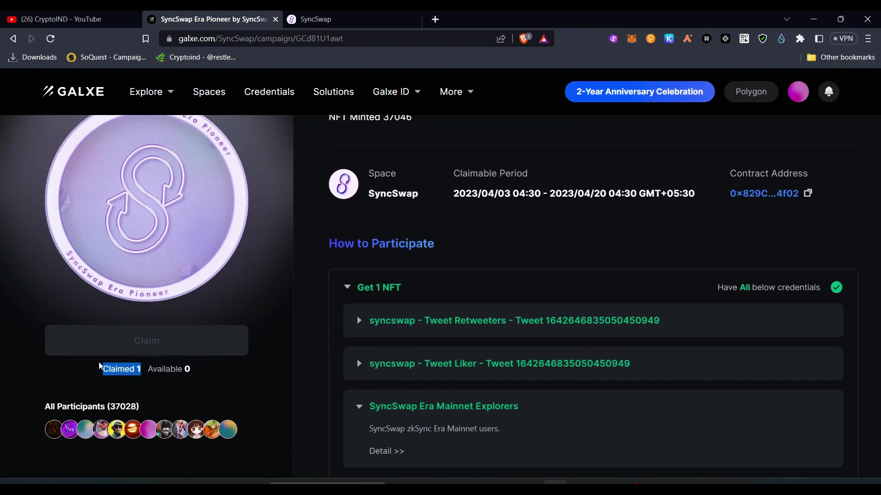
left_click(523, 265)
double_click(600, 193)
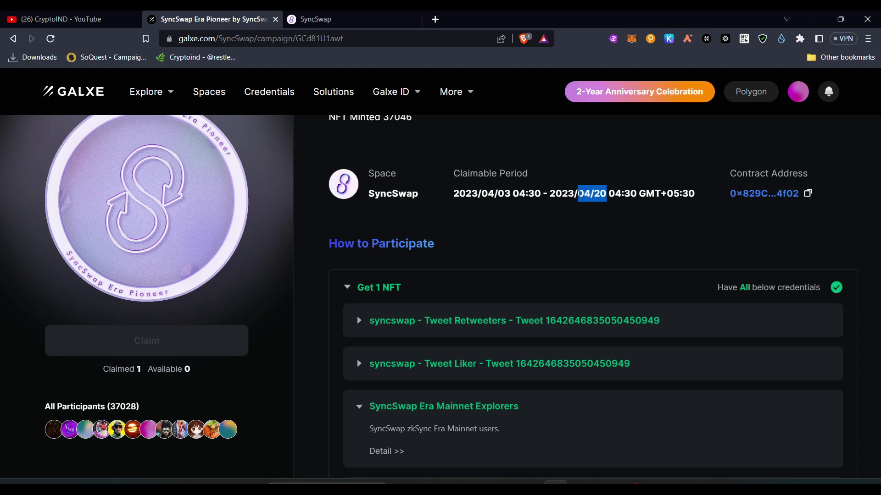
left_click(551, 232)
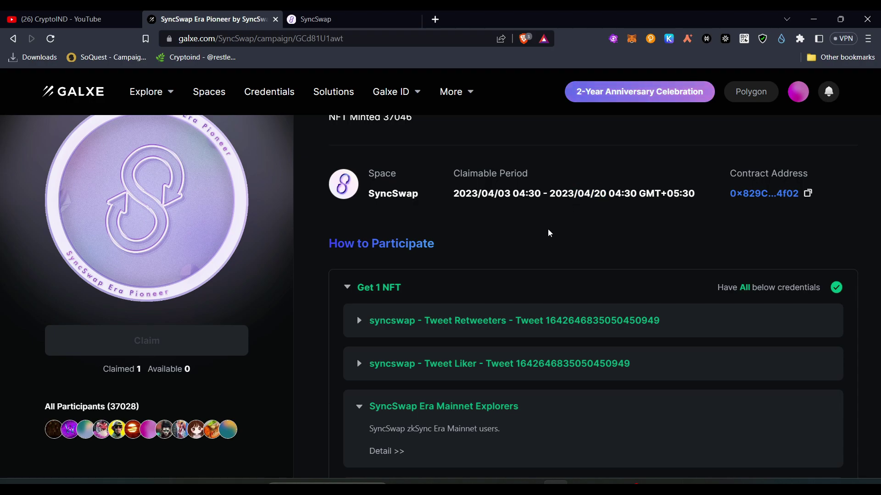
Read the full requirements of the SyncSwap Era Pioneer badge, then collapse them again.
scroll(458, 288, "up", 3)
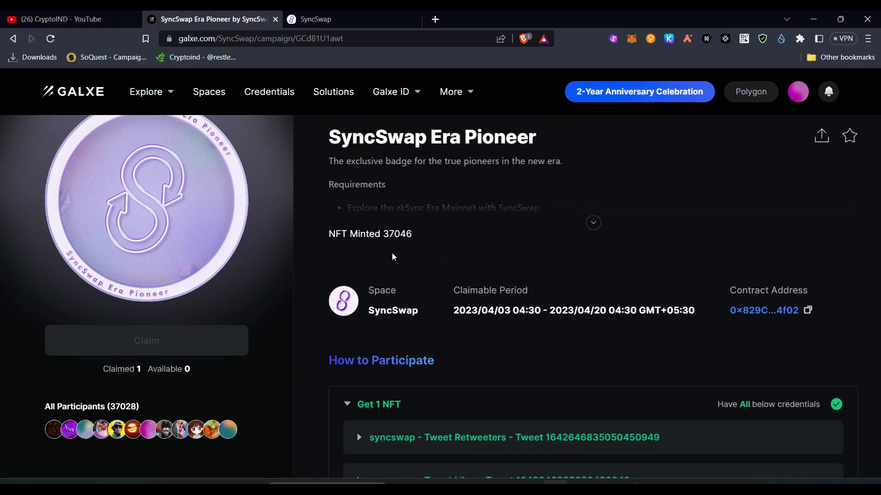
scroll(396, 255, "down", 1)
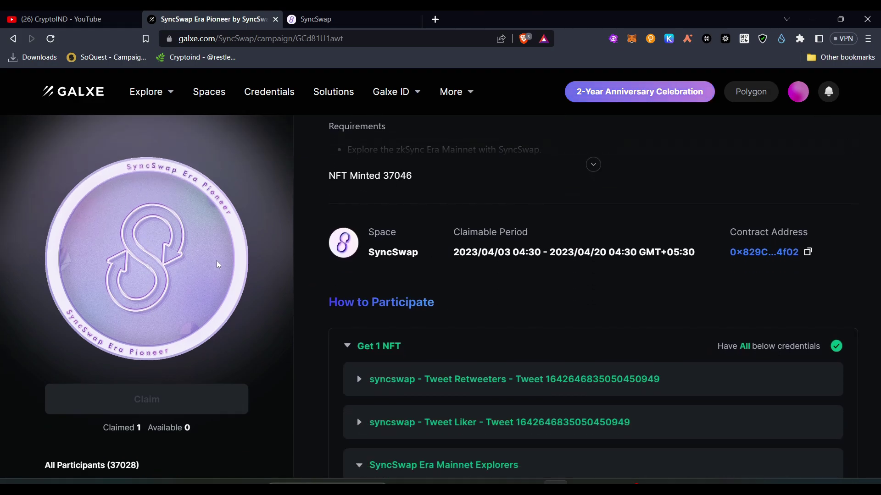
scroll(420, 230, "up", 2)
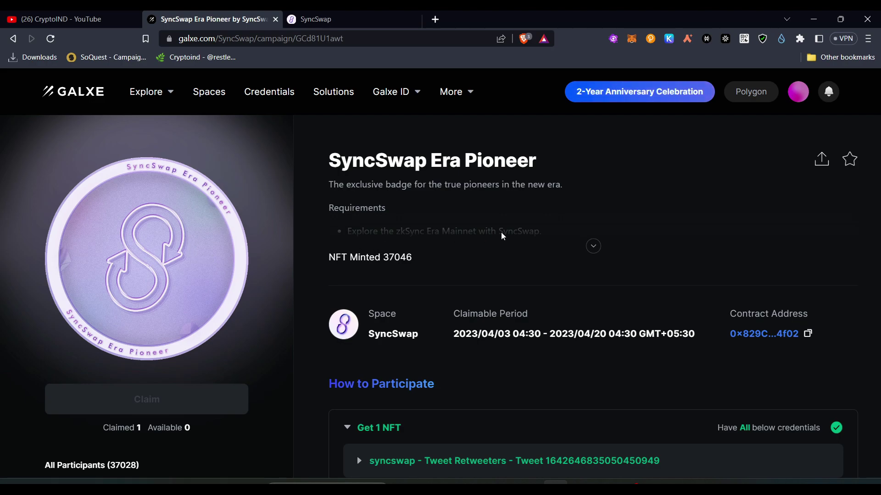
left_click(593, 245)
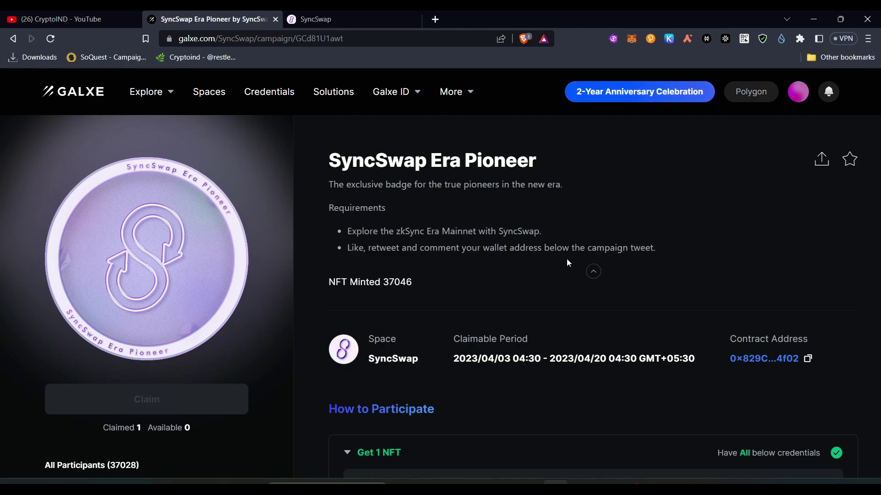
left_click(594, 271)
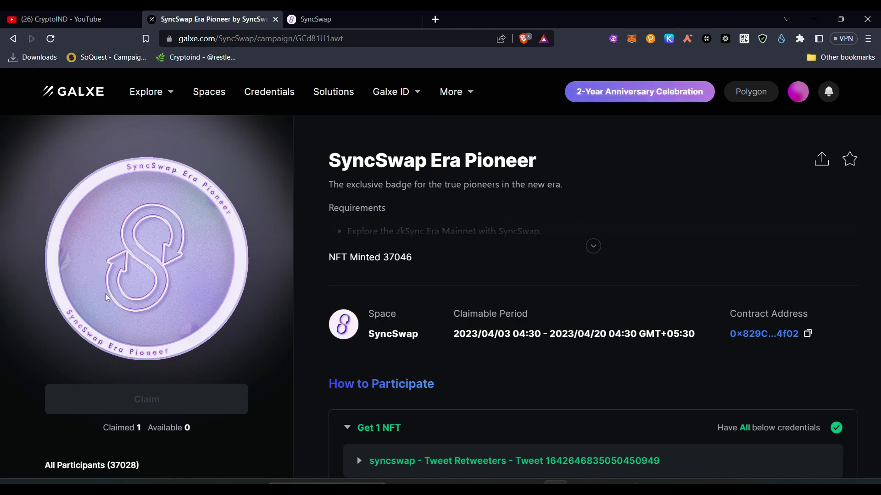
scroll(111, 290, "down", 2)
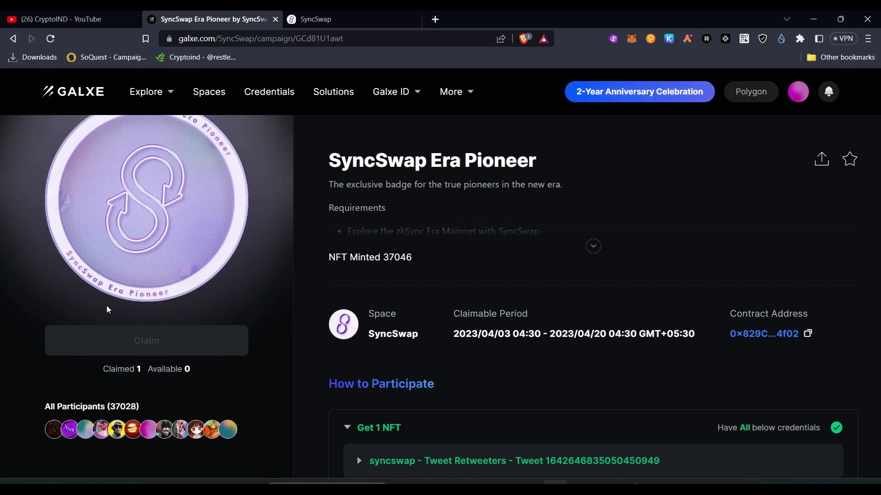
scroll(155, 276, "up", 2)
Connect the Ethereum Wallet option to SyncSwap and allow MetaMask to switch to zkSync Era Mainnet.
key("ctrl+Tab")
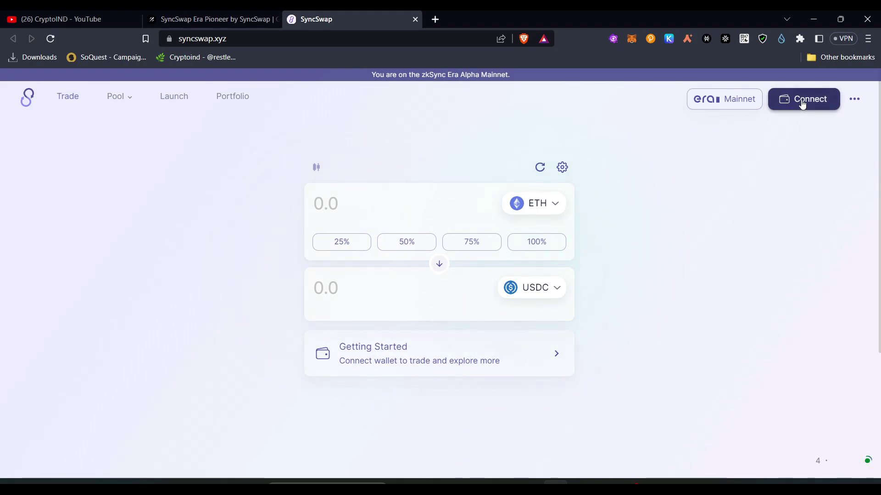
left_click(802, 102)
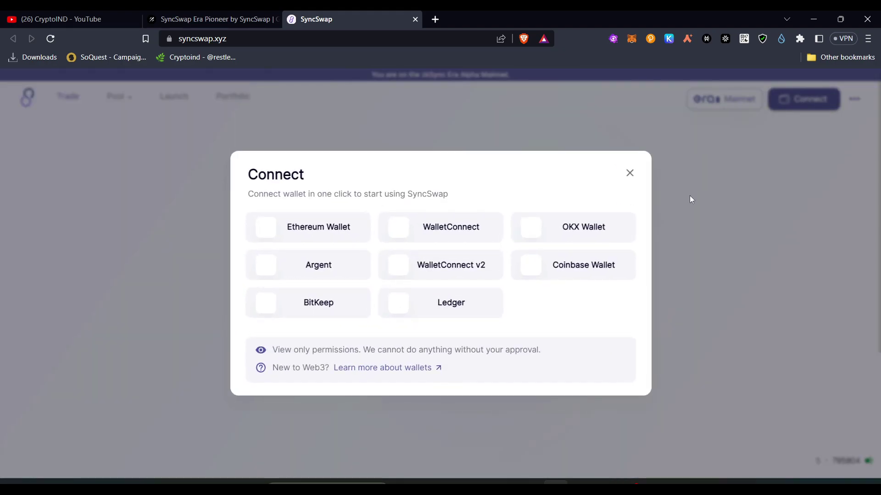
left_click(331, 235)
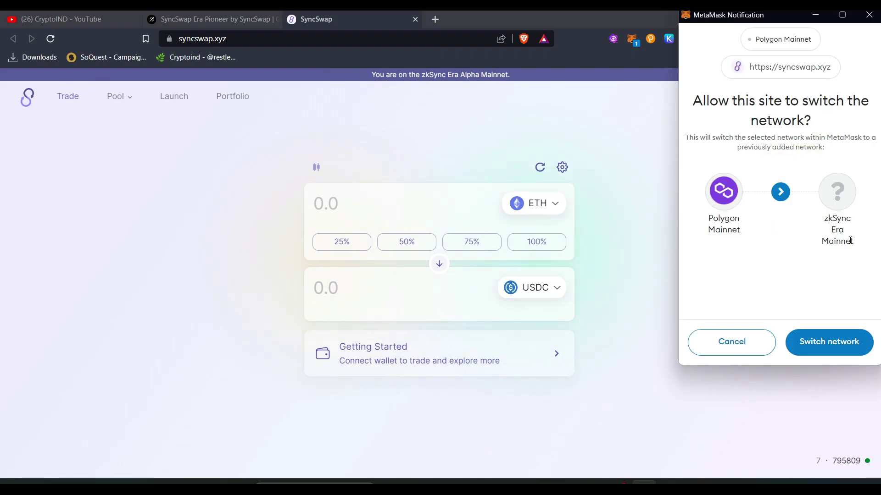
left_click(841, 342)
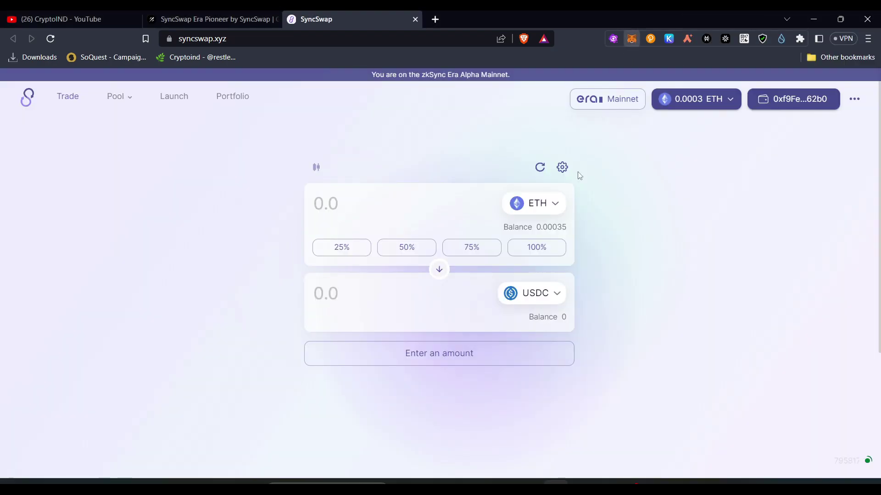
Check which MetaMask account is connected to syncswap.xyz and which fee tokens SyncSwap offers.
left_click(632, 39)
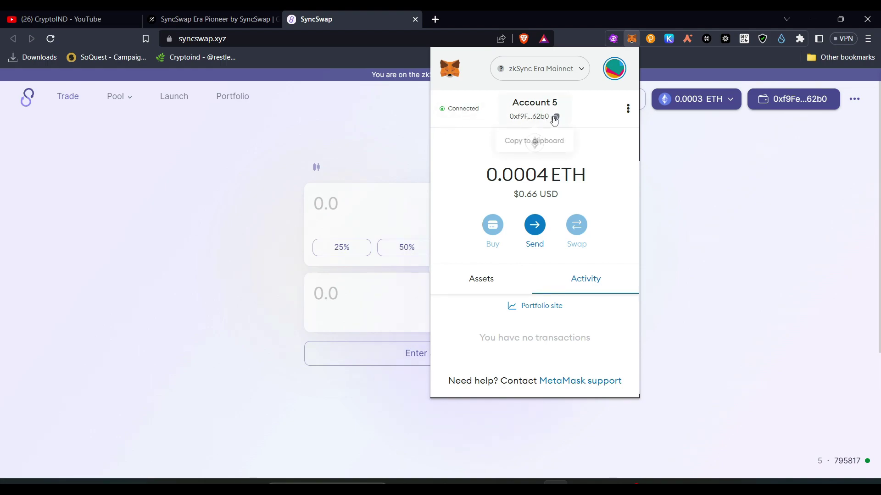
left_click(615, 68)
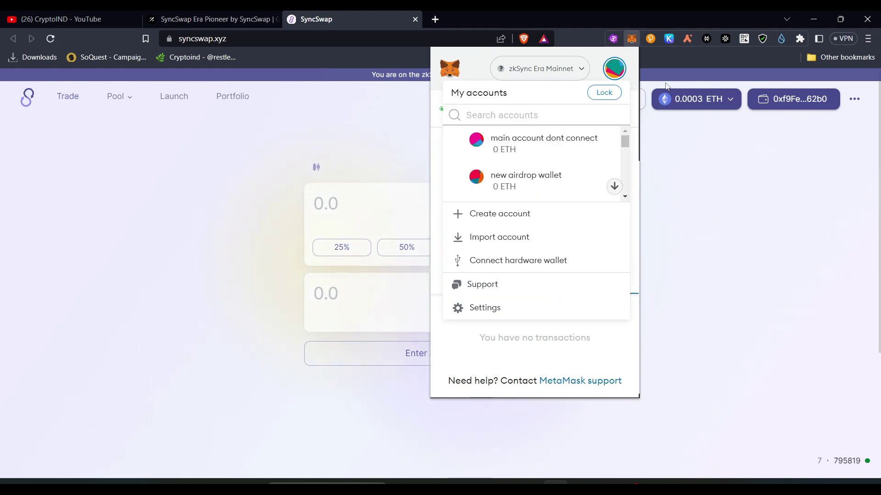
scroll(607, 151, "down", 5)
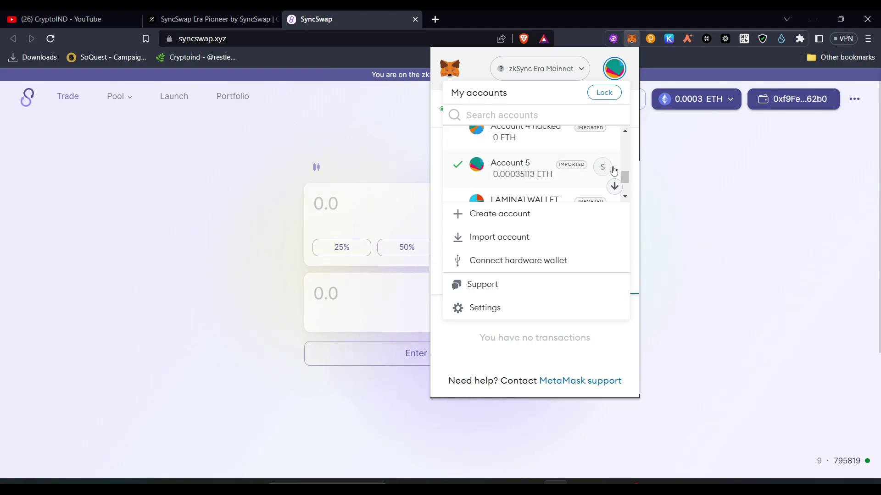
left_click(528, 171)
left_click(452, 108)
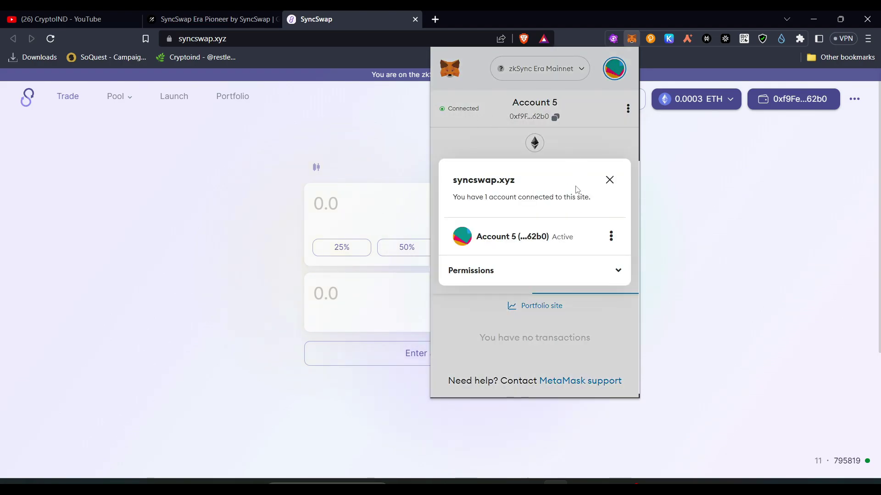
left_click(655, 175)
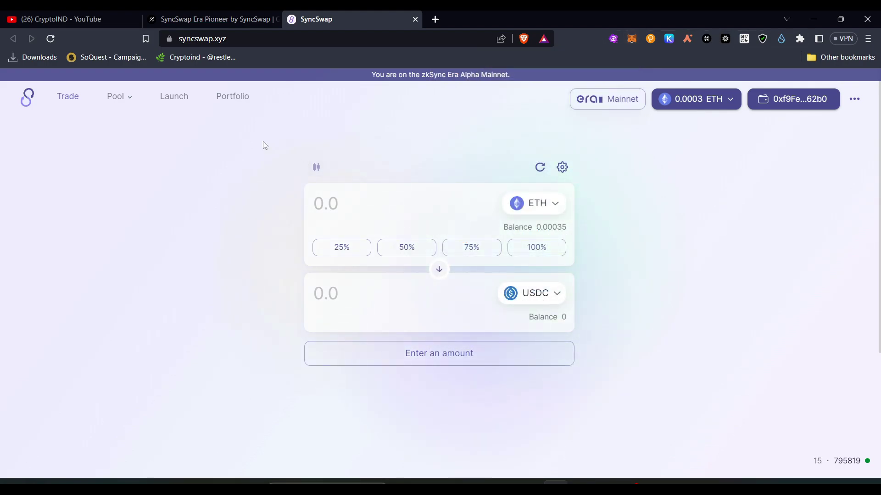
left_click(723, 99)
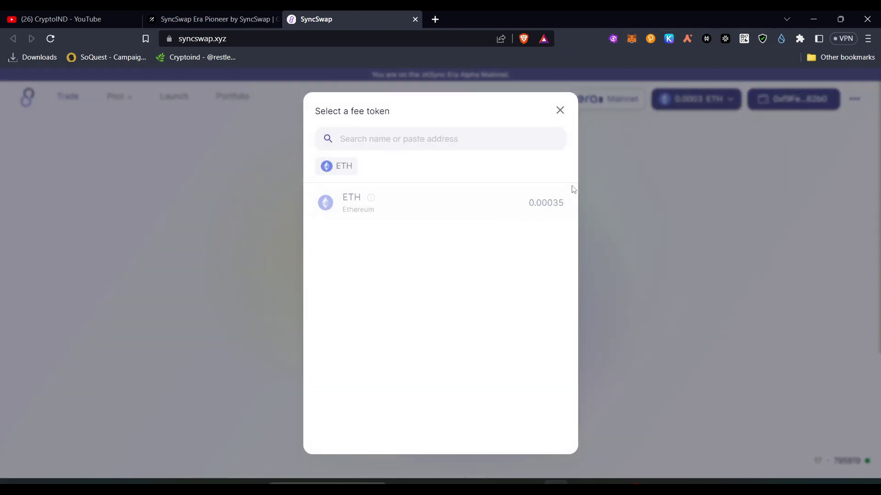
left_click(668, 171)
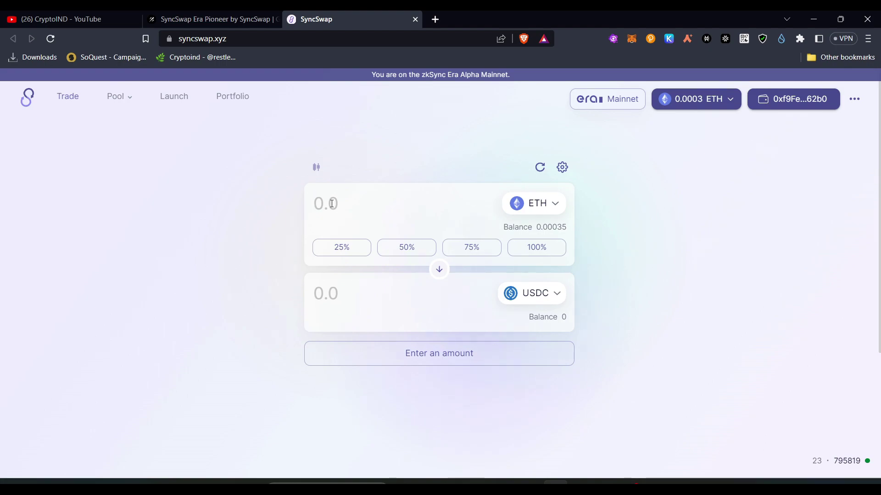
Enter 0.001 ETH as the amount to swap for USDC.
type("0.00")
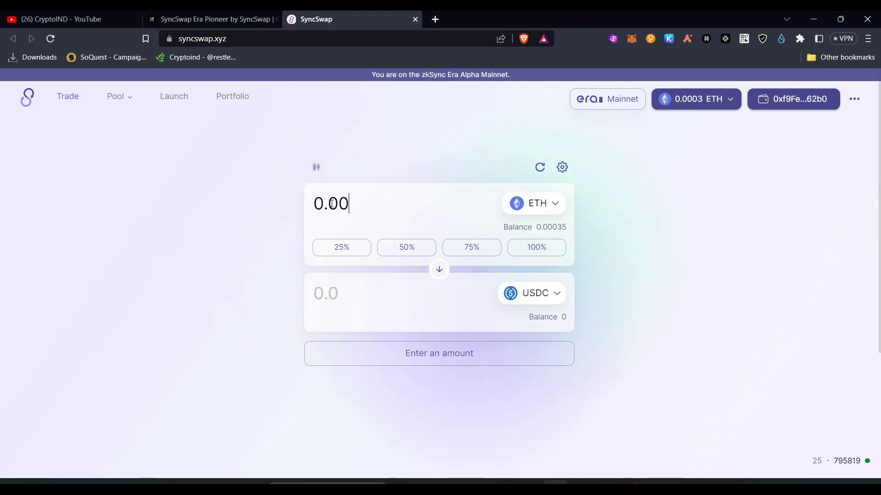
type("1")
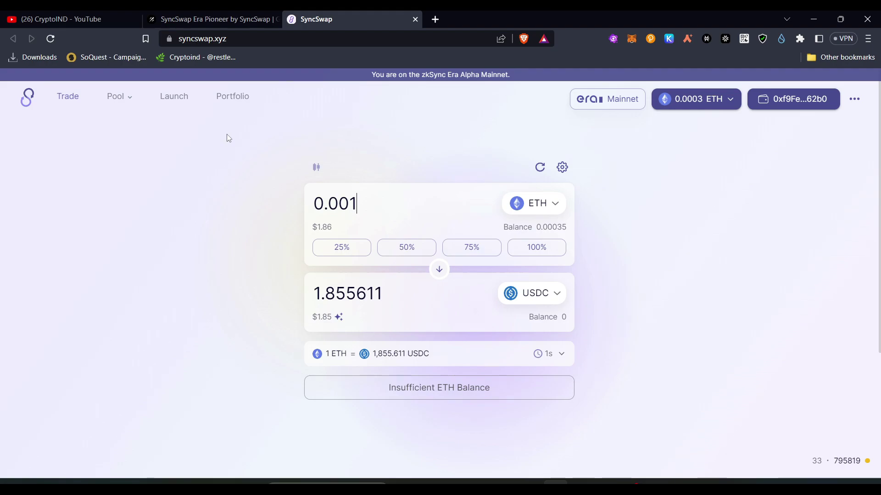
Revisit the ZKSYNC ERA airdrop tutorial entry on the YouTube channel and return to SyncSwap.
left_click(73, 19)
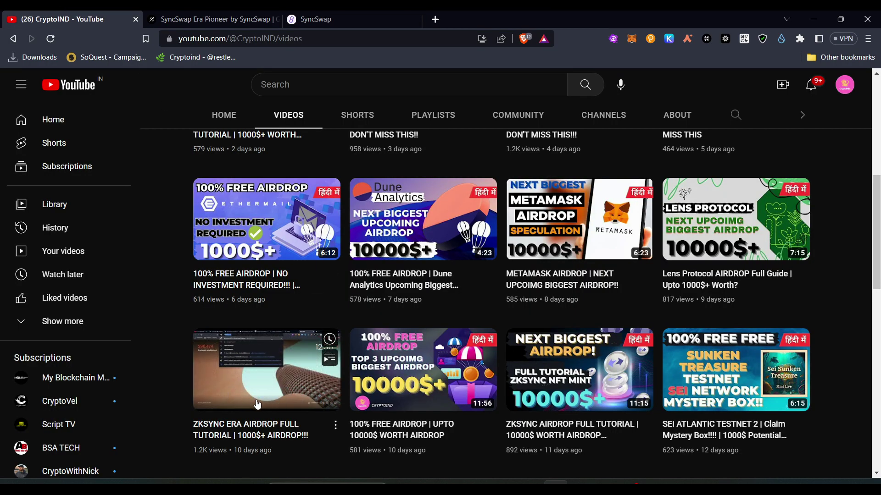
left_click(323, 15)
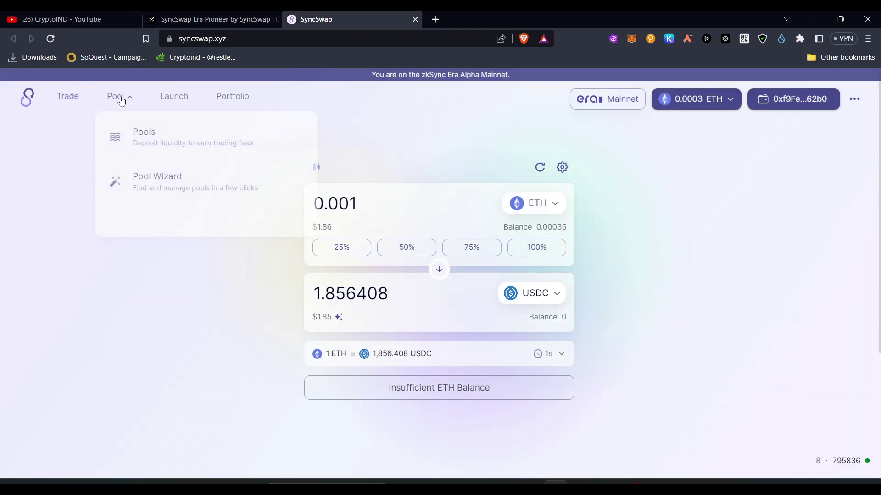
Open the My Position page of the existing USDC/ETH classic pool.
left_click(118, 97)
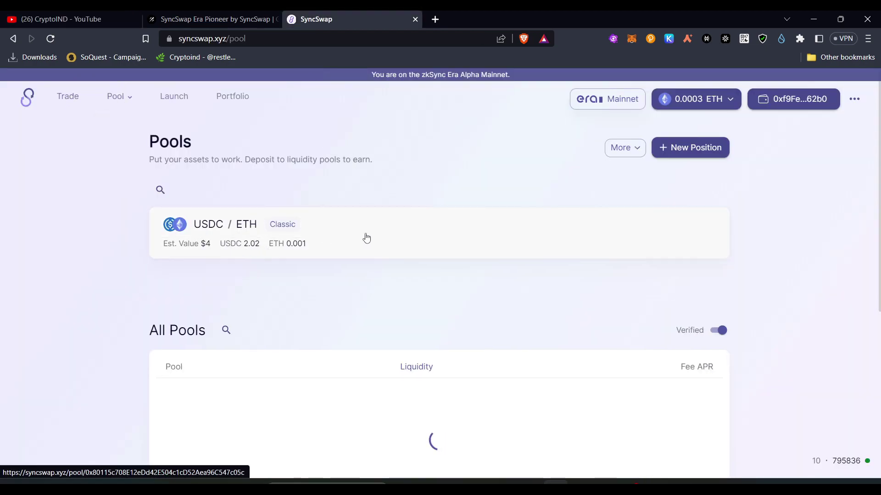
left_click(490, 236)
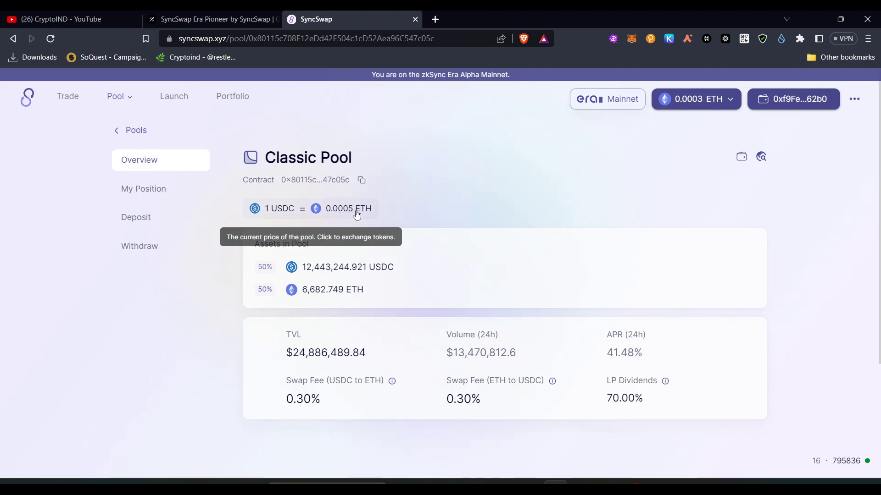
left_click(157, 190)
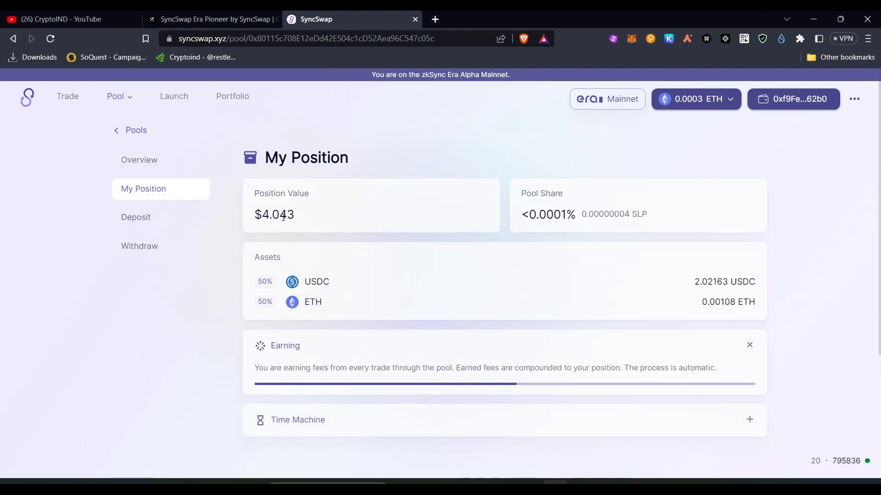
Examine the position value and the USDC and ETH amounts held in the pool.
left_click_drag(304, 216, 254, 215)
left_click(347, 219)
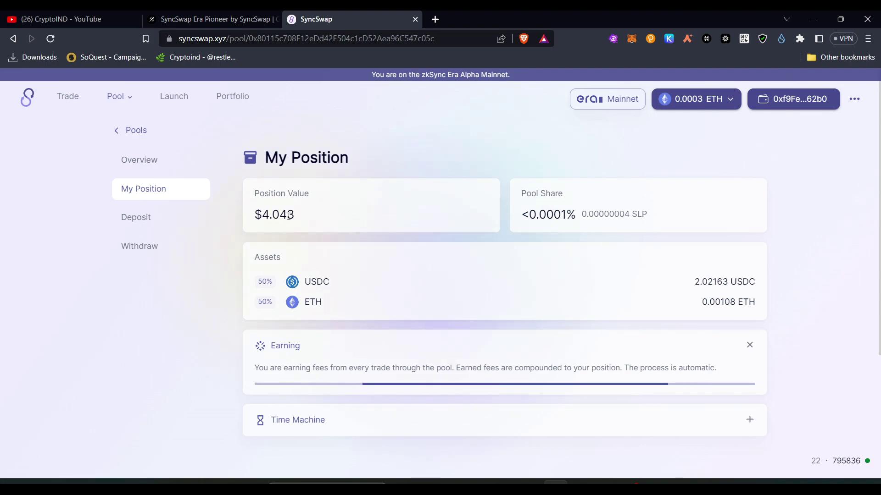
left_click_drag(694, 281, 727, 304)
left_click(701, 304)
scroll(435, 330, "down", 1)
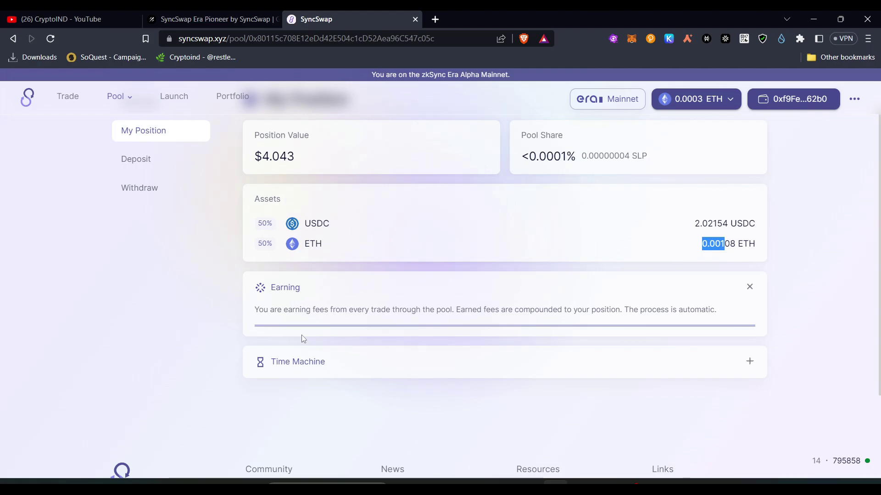
Return to the Pools page by way of the swap page and review the existing position and the verified pools.
scroll(286, 230, "up", 1)
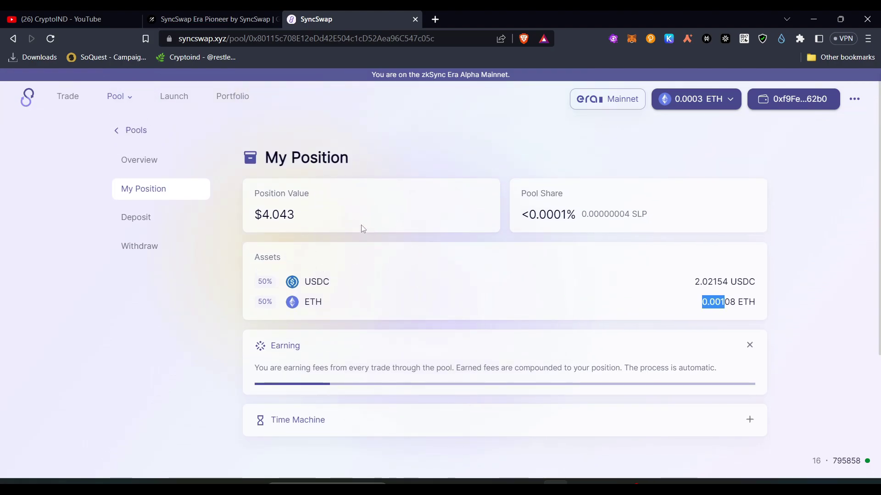
left_click(67, 96)
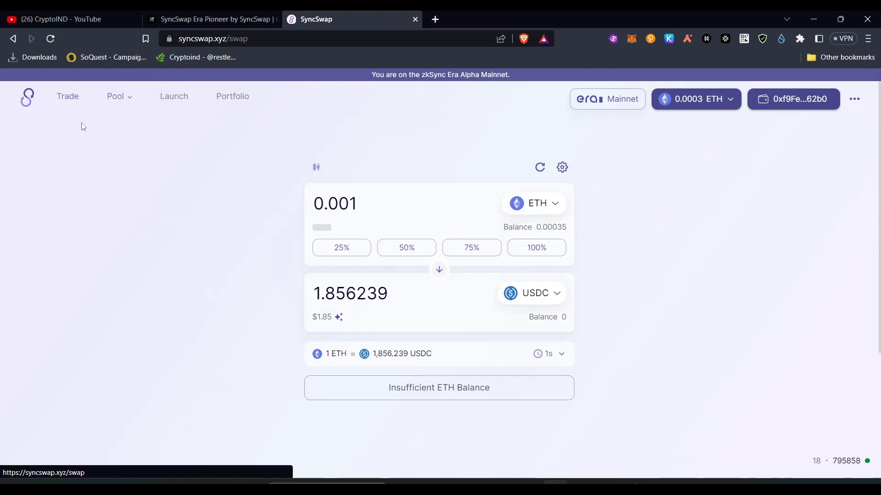
left_click(138, 136)
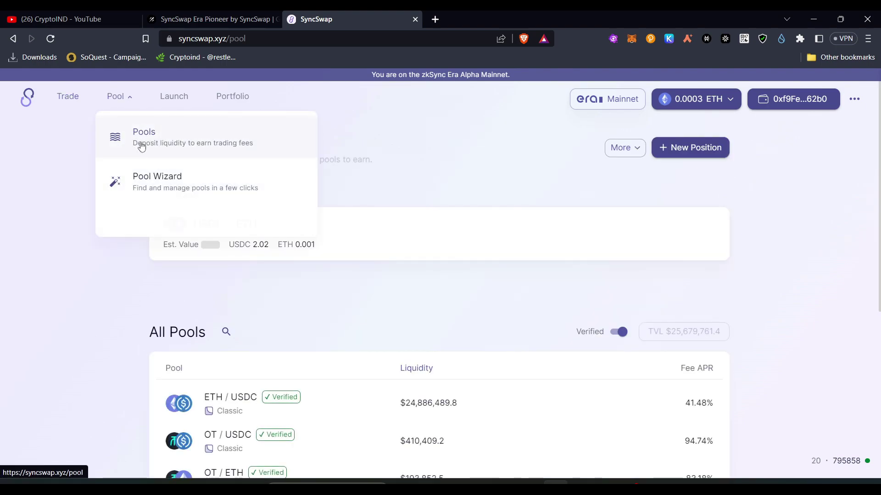
scroll(732, 306, "down", 1)
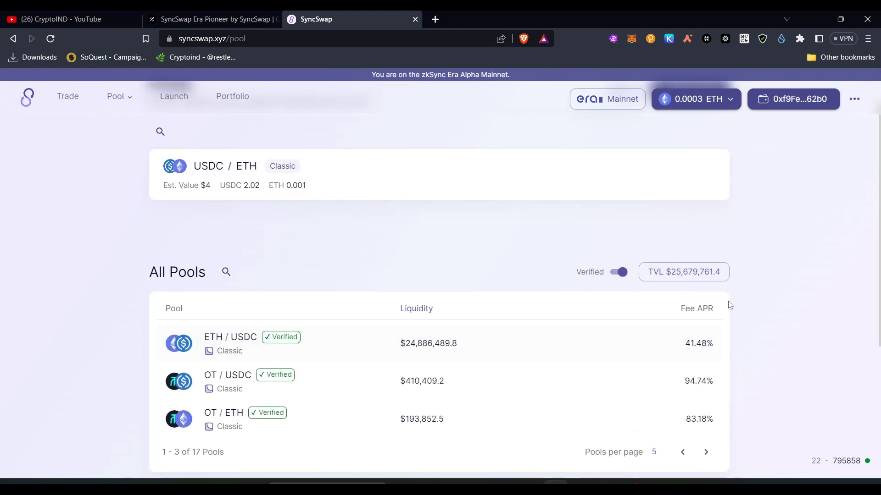
scroll(227, 330, "down", 1)
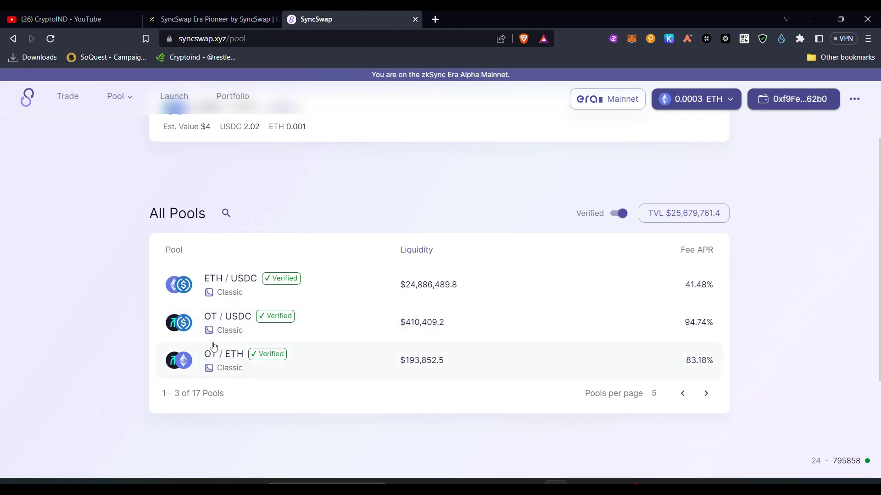
scroll(224, 277, "up", 2)
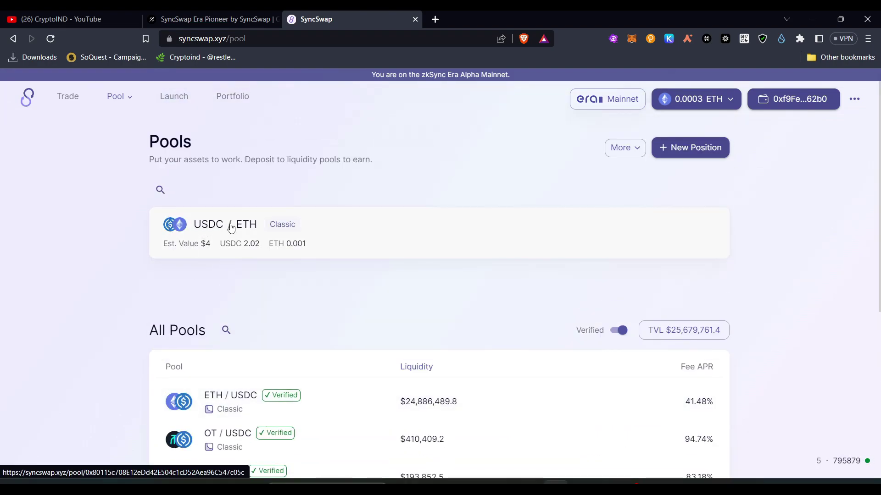
Open the existing USDC/ETH classic pool and view its My Position, Withdraw and Deposit pages.
left_click(246, 229)
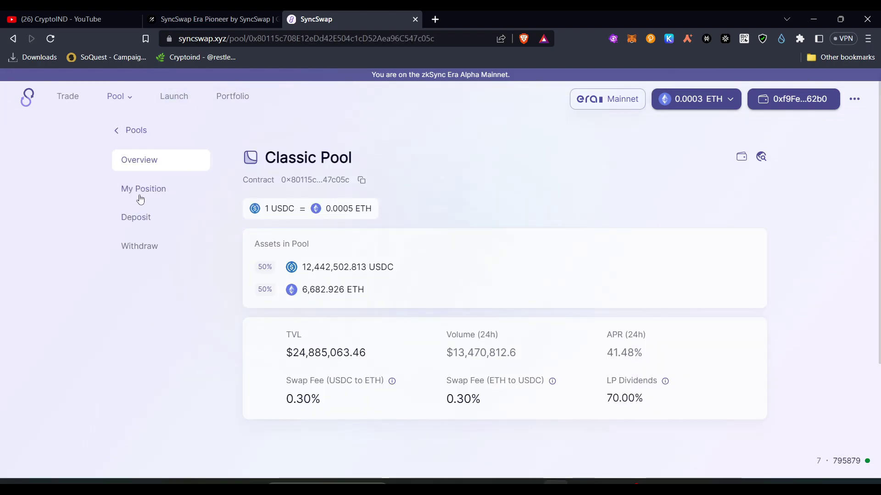
left_click(196, 191)
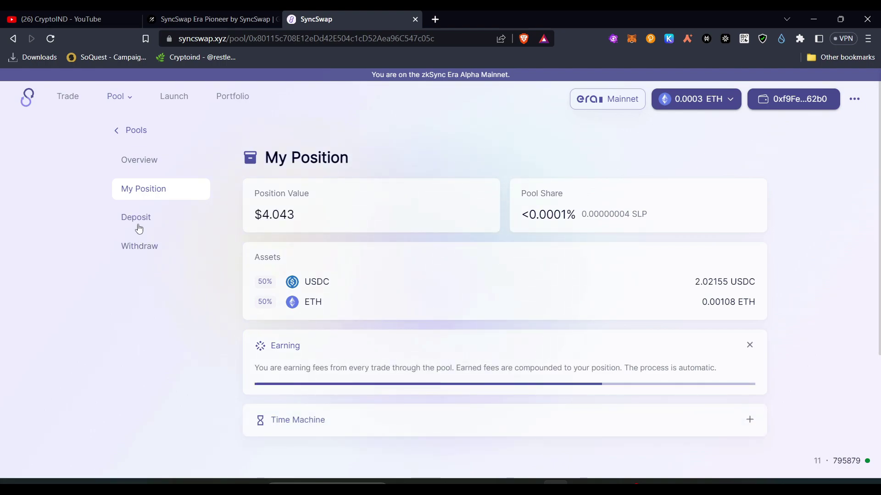
left_click(155, 252)
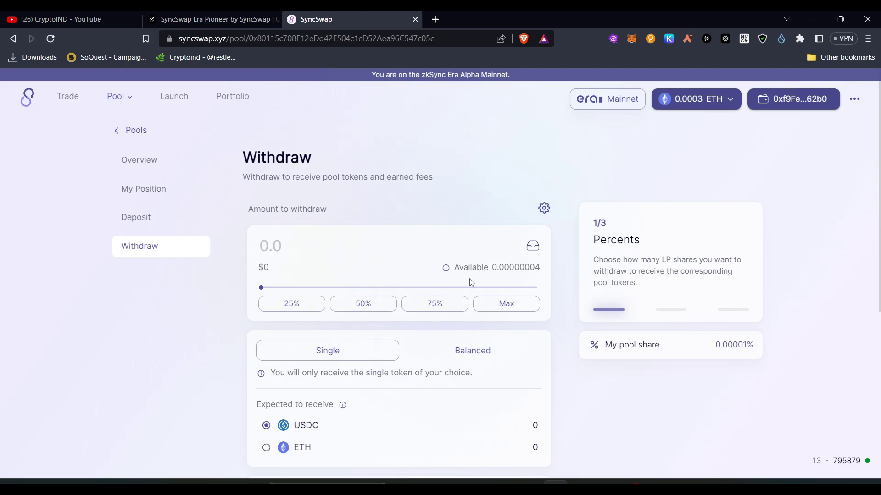
left_click(523, 306)
left_click(137, 219)
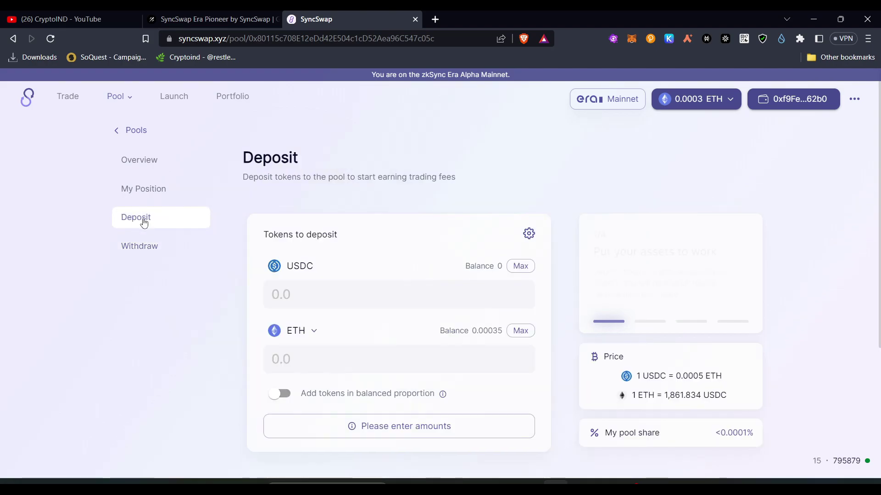
scroll(476, 292, "down", 1)
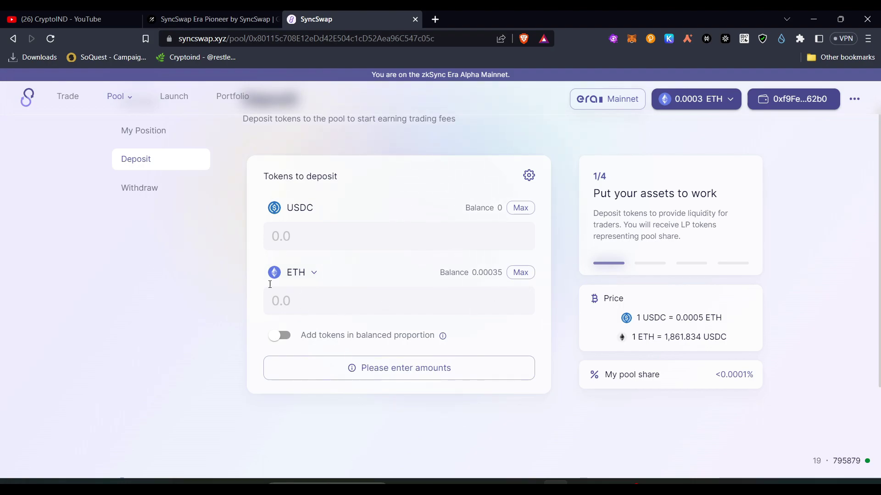
Compare the Balanced and Single options for withdrawing liquidity from the pool, and go back to the Pools page.
left_click(145, 188)
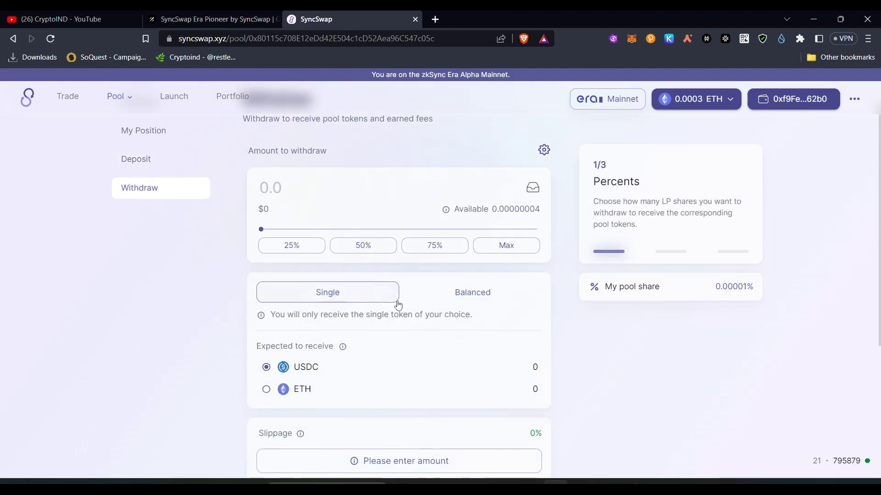
left_click(488, 292)
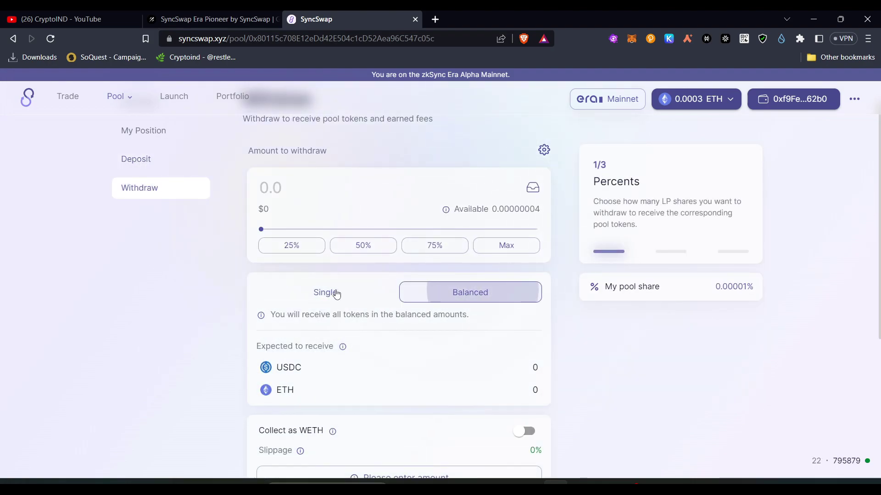
left_click(310, 294)
scroll(343, 389, "up", 2)
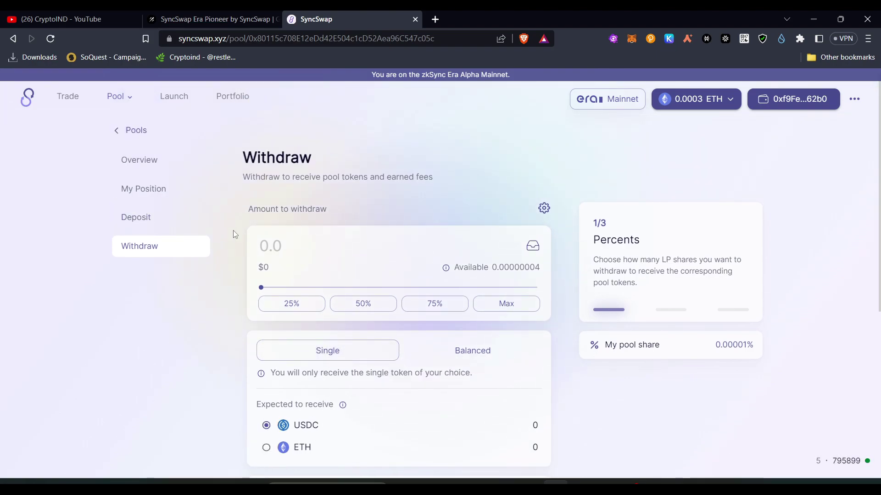
left_click(121, 131)
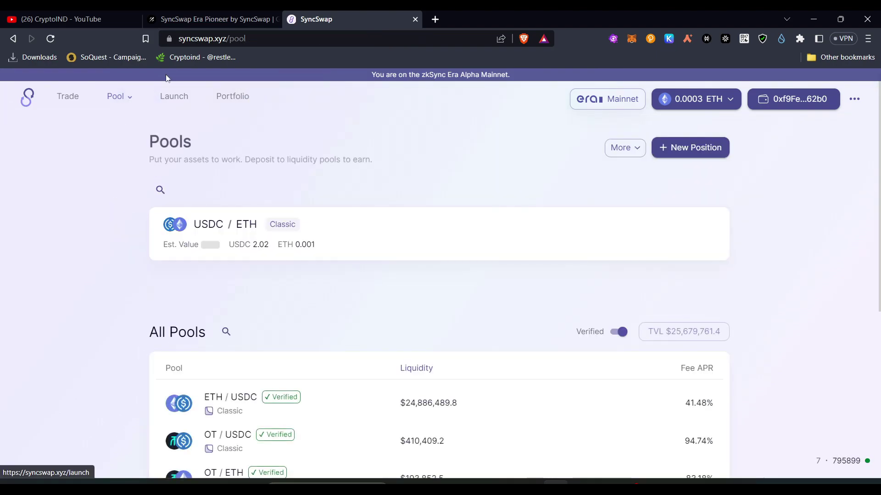
Switch to the SyncSwap Era Pioneer campaign on Galxe and open the tweet linked in the Tweet Retweeters credential.
left_click(213, 19)
scroll(457, 313, "down", 2)
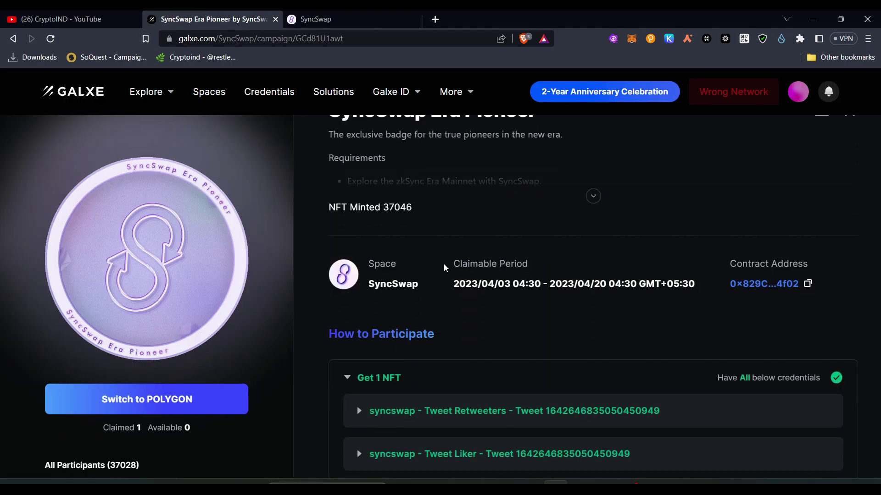
scroll(458, 313, "down", 2)
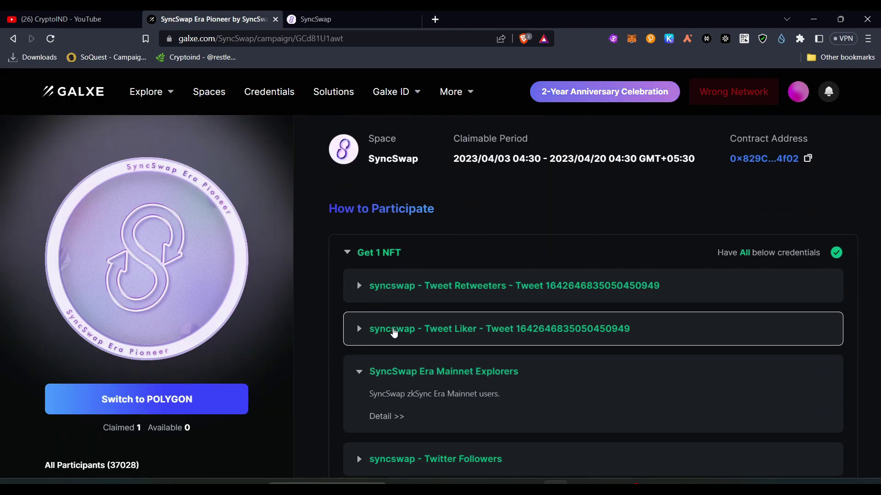
left_click(387, 289)
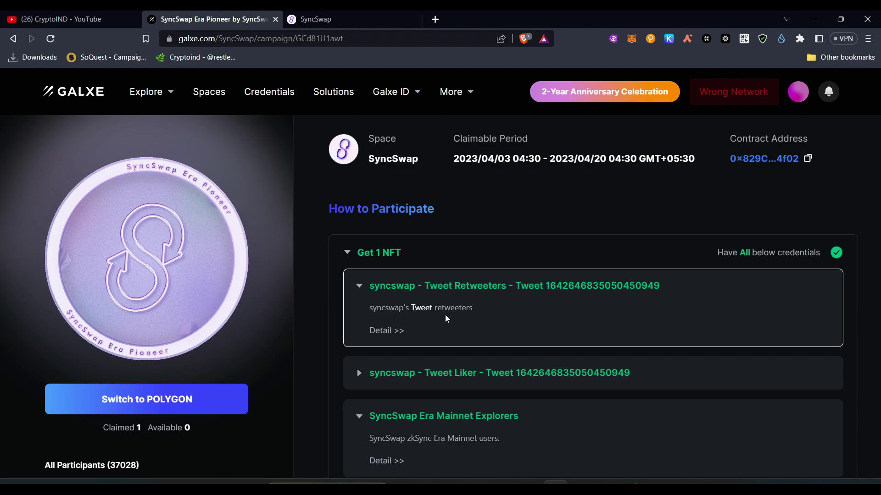
left_click(421, 311)
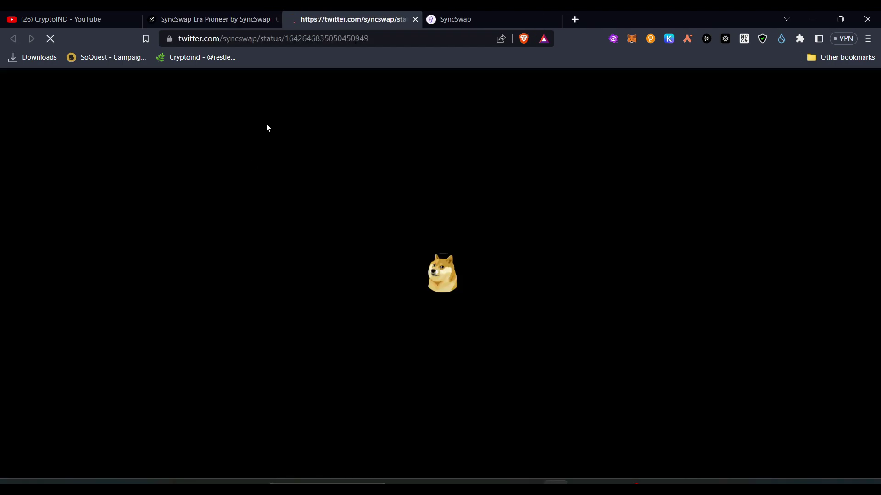
left_click(210, 14)
left_click(353, 19)
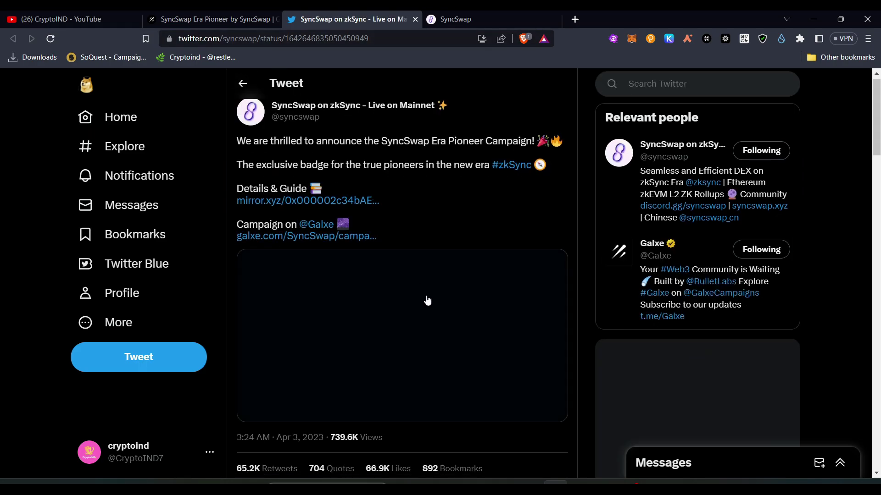
Look over the campaign tweet with its retweet and like controls, and open the SyncSwap profile on Twitter.
scroll(349, 363, "down", 3)
scroll(350, 362, "up", 1)
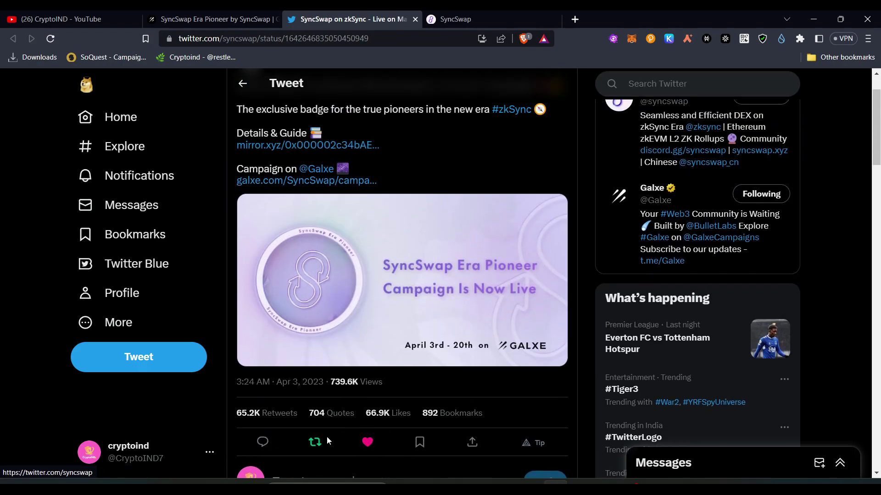
scroll(327, 440, "up", 1)
left_click(251, 121)
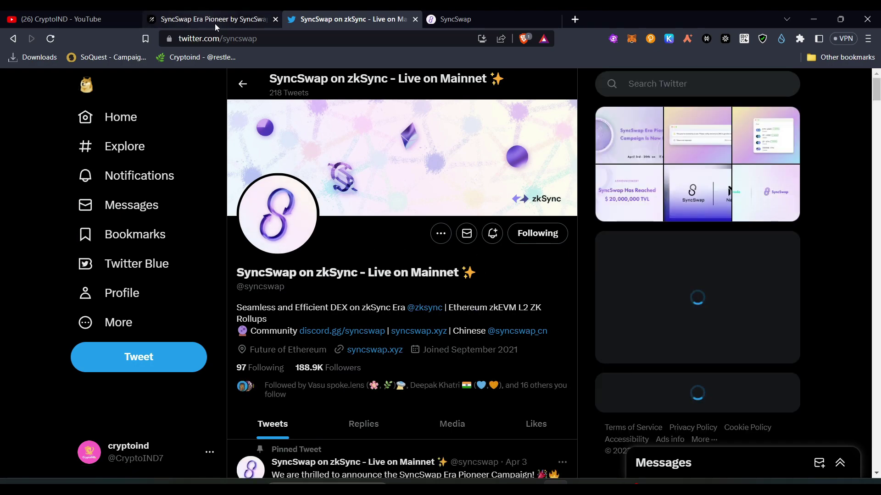
Return to the Galxe campaign and review its NFT credentials, including Tweet Liker and SyncSwap Era Mainnet Explorers.
left_click(211, 21)
scroll(436, 299, "down", 2)
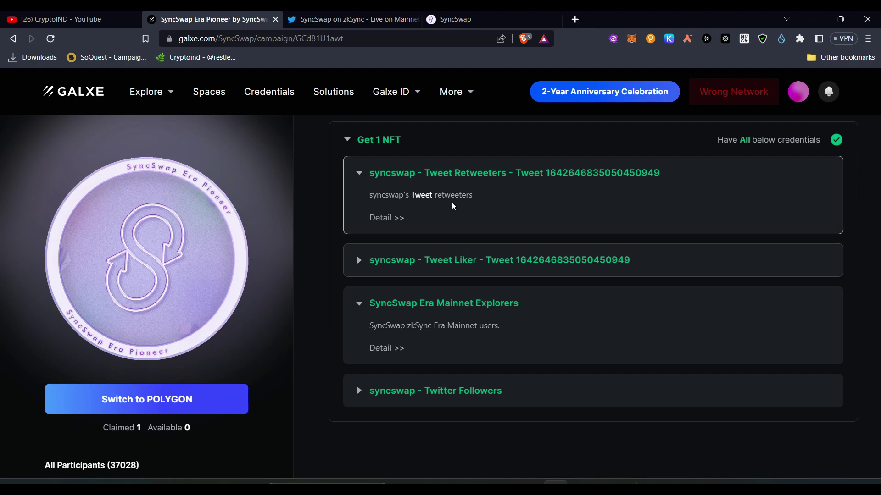
left_click(416, 265)
left_click(440, 270)
scroll(423, 365, "up", 3)
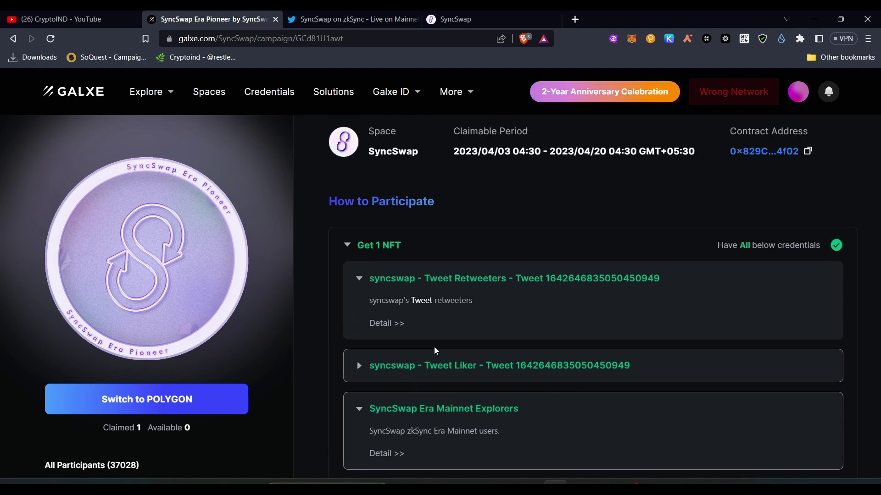
scroll(386, 384, "down", 1)
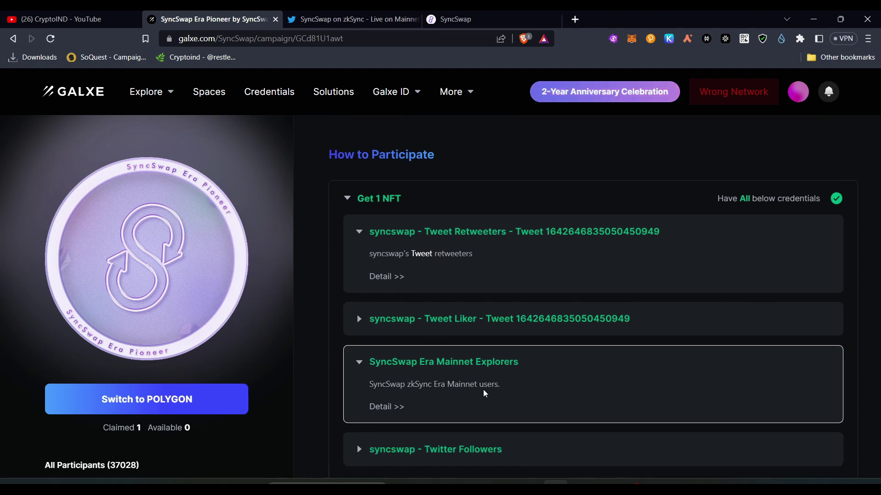
left_click_drag(435, 384, 500, 385)
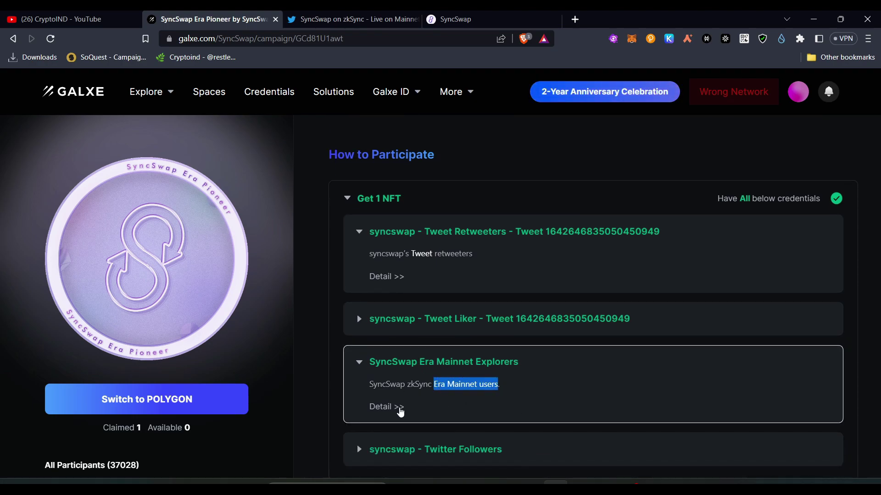
scroll(365, 389, "down", 1)
left_click(365, 372)
scroll(365, 372, "up", 2)
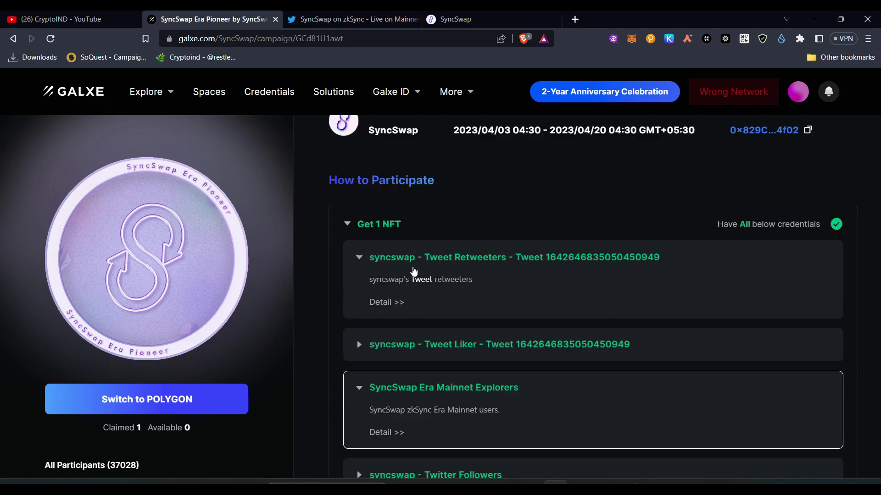
Switch the wallet network to Polygon for the Galxe campaign and approve the change in MetaMask.
left_click(159, 399)
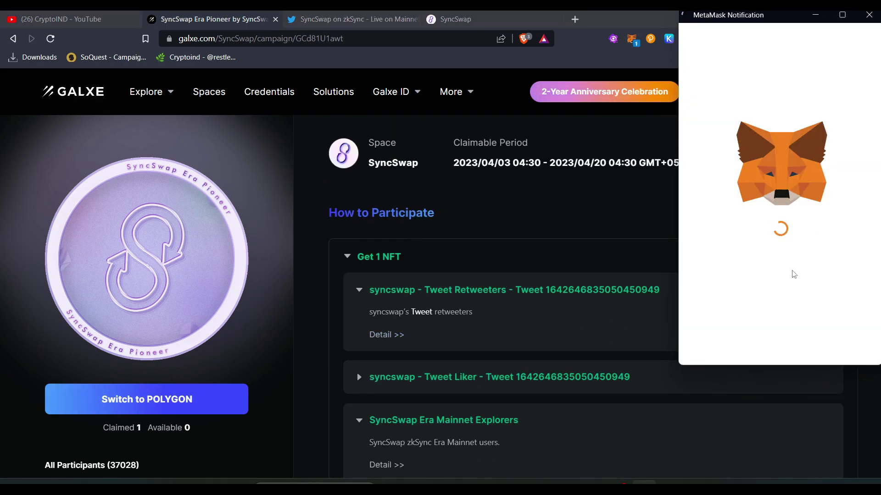
left_click(831, 347)
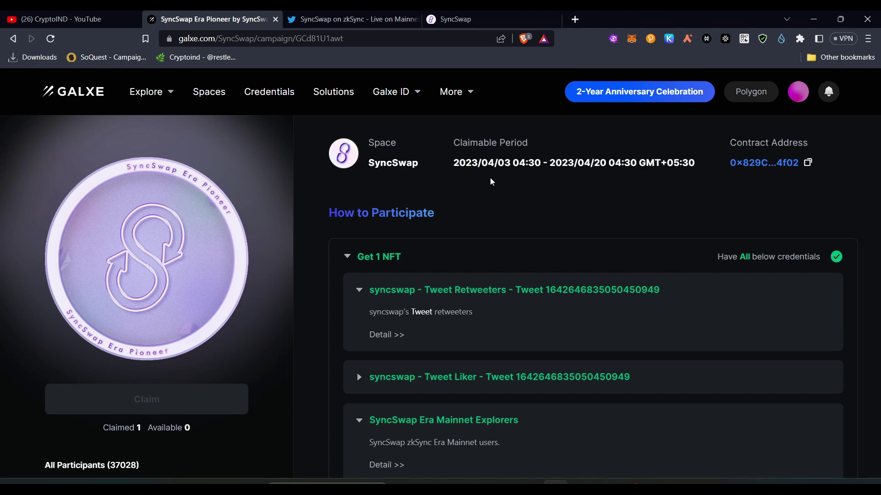
Return to the SyncSwap Pools page by way of Twitter and dismiss the prompt to change the wallet network.
left_click(351, 19)
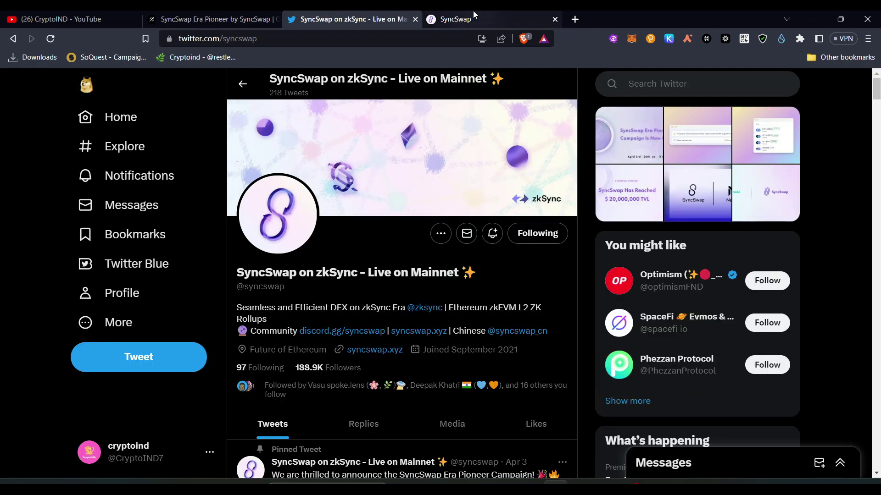
left_click(474, 14)
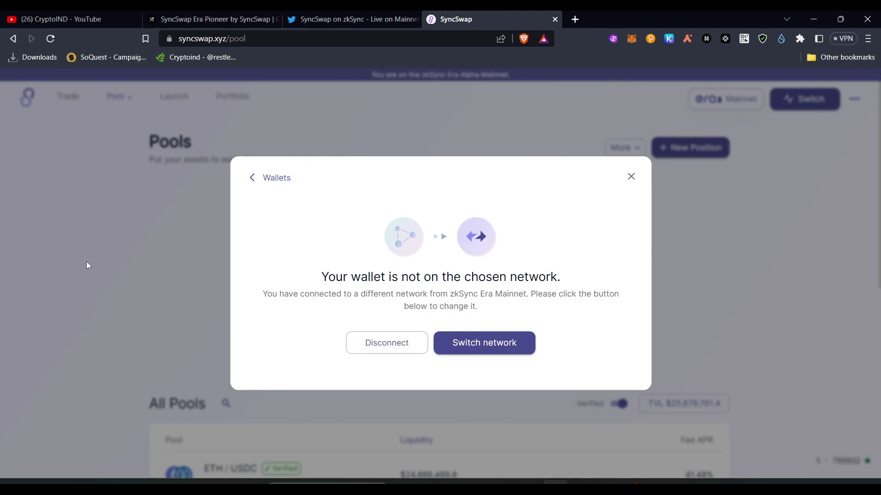
left_click(631, 176)
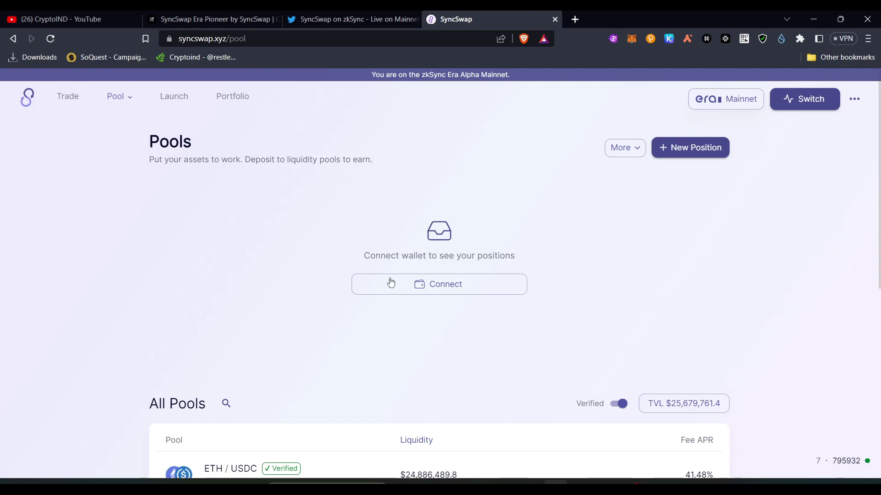
scroll(249, 292, "down", 3)
scroll(232, 305, "up", 3)
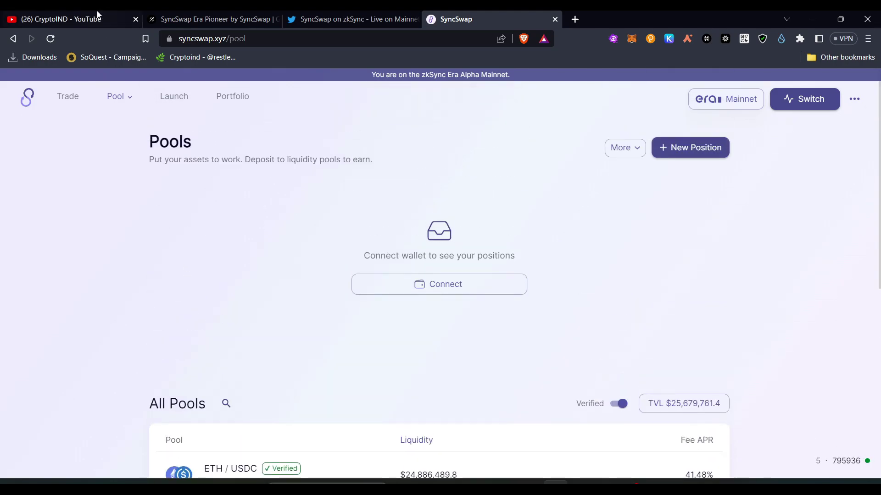
Switch to YouTube and show the header of the channel's Videos page.
left_click(87, 19)
scroll(298, 145, "up", 10)
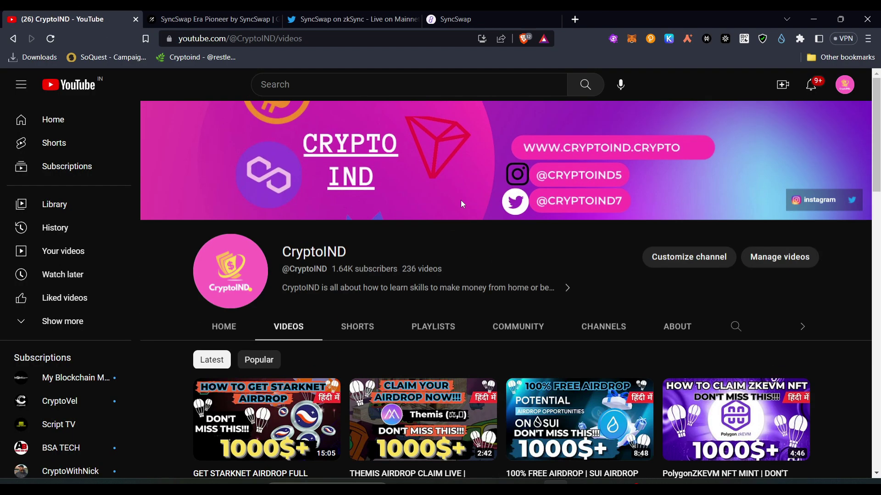
triple_click(467, 262)
left_click(467, 263)
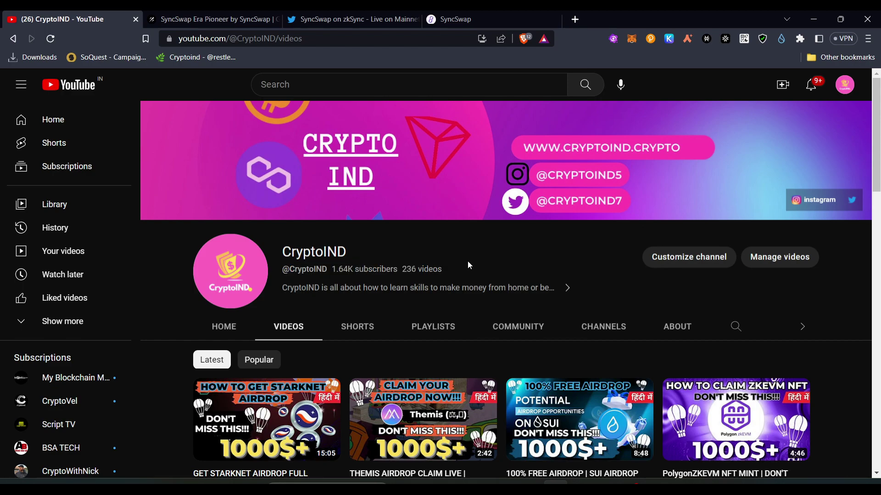